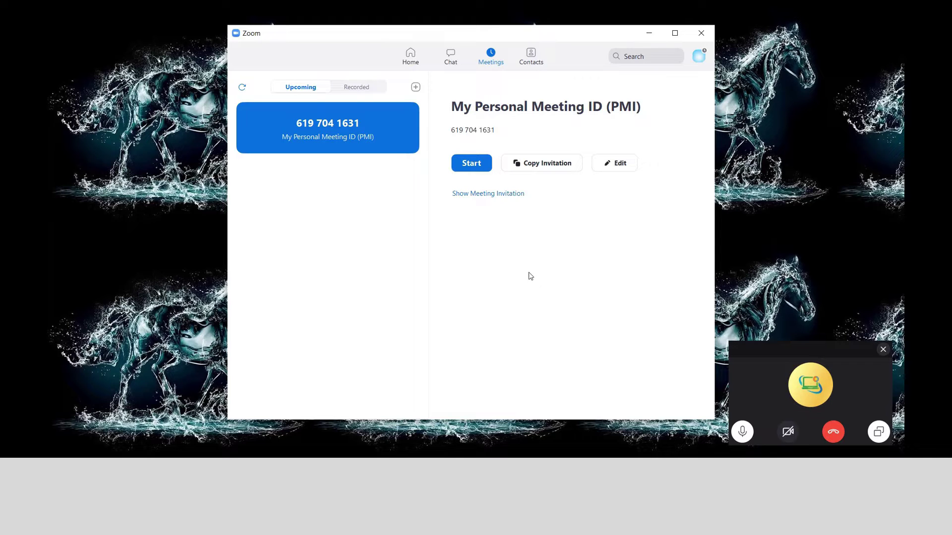
Start the Zoom personal meeting with computer audio and show the audio device options.
left_click_drag(381, 39, 392, 36)
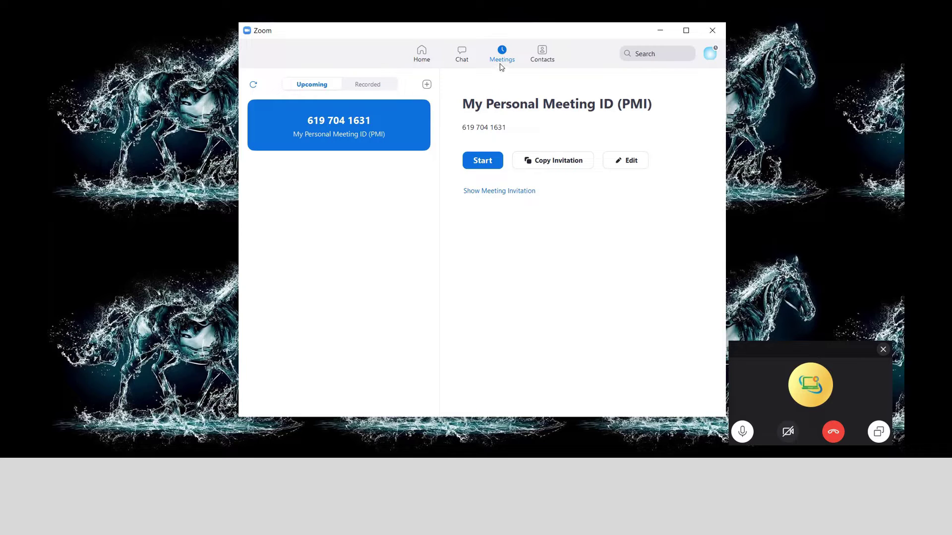
left_click(483, 161)
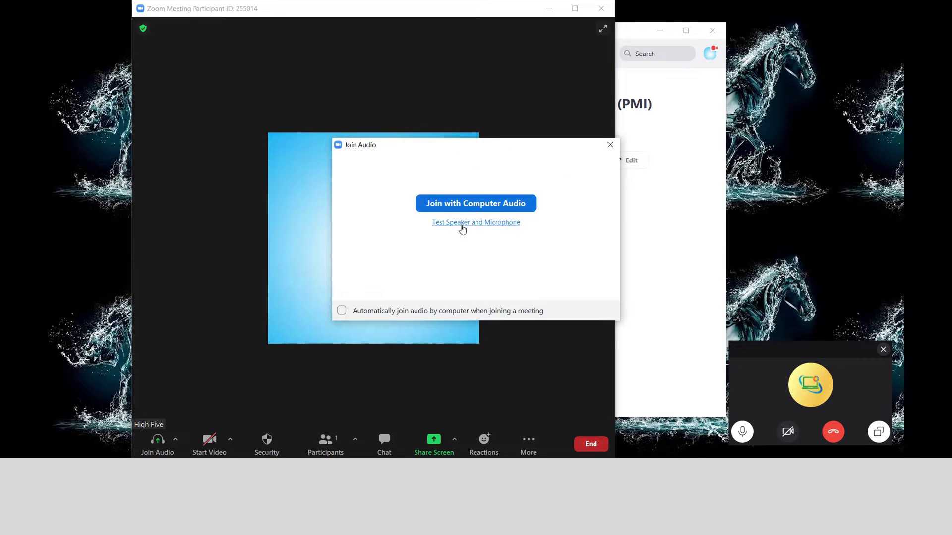
left_click(468, 207)
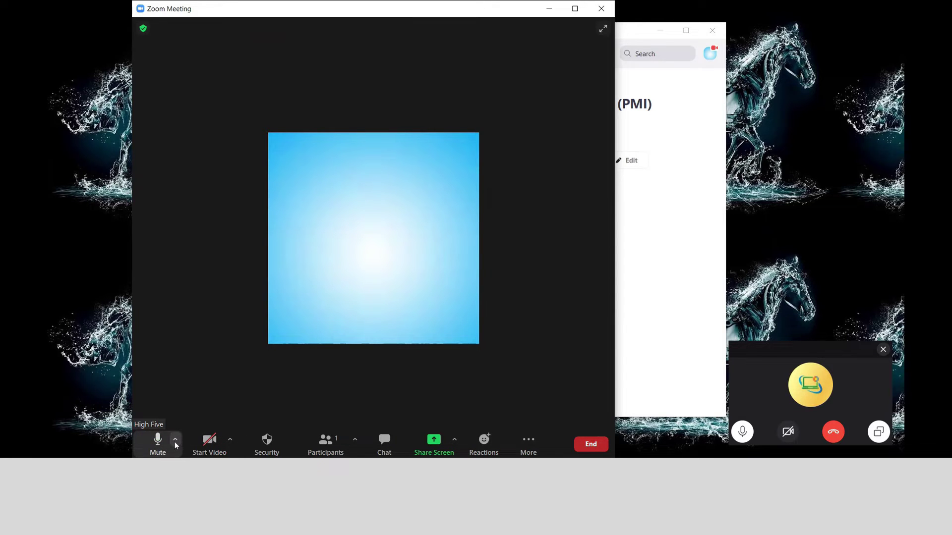
left_click(175, 441)
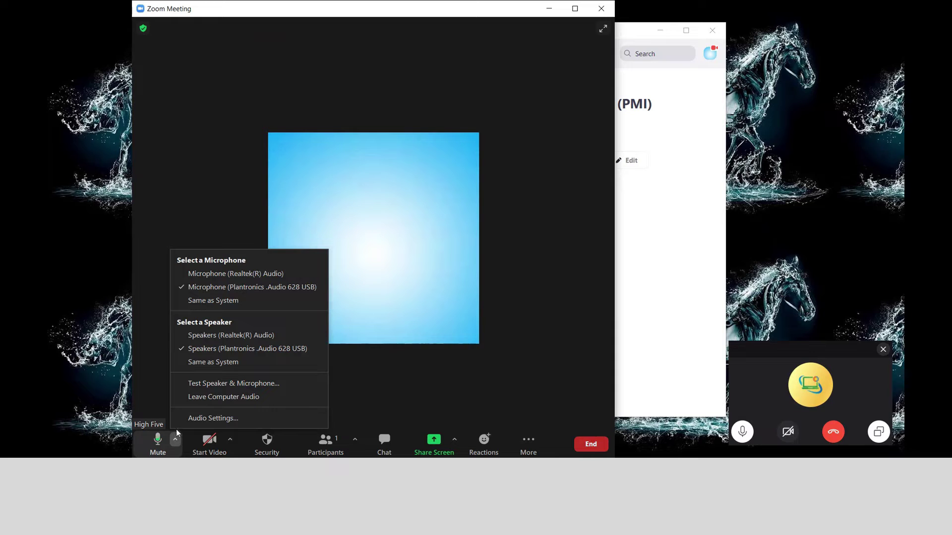
Open Zoom's Audio Settings from the audio device options.
left_click(202, 420)
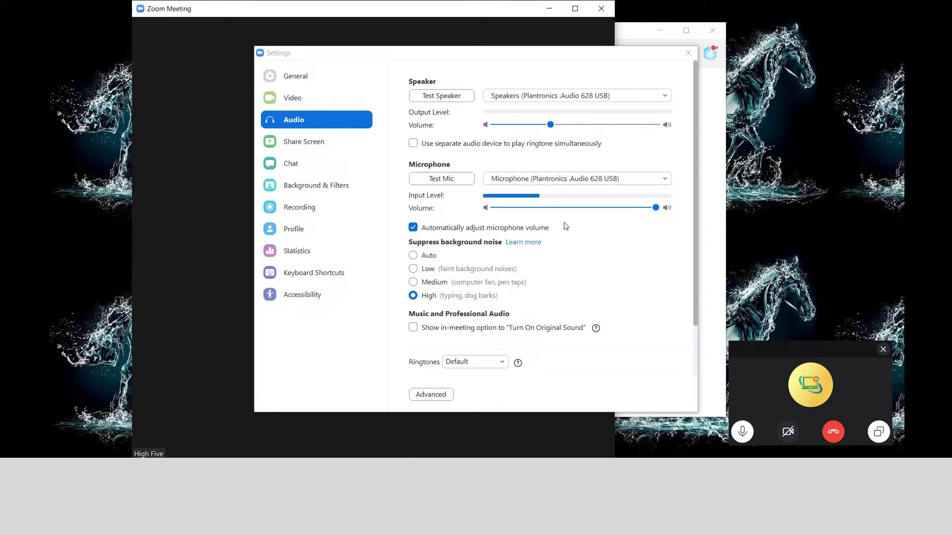
scroll(539, 248, "down", 1)
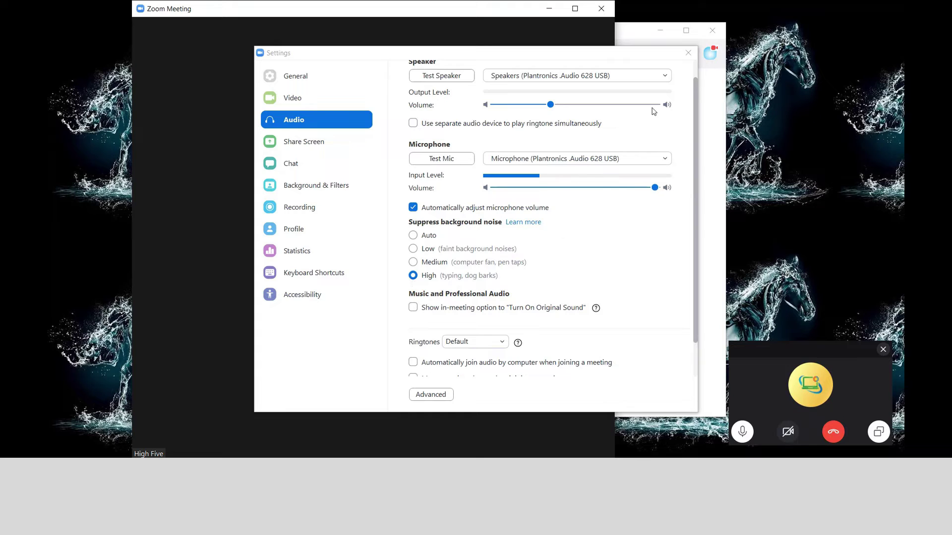
left_click(687, 53)
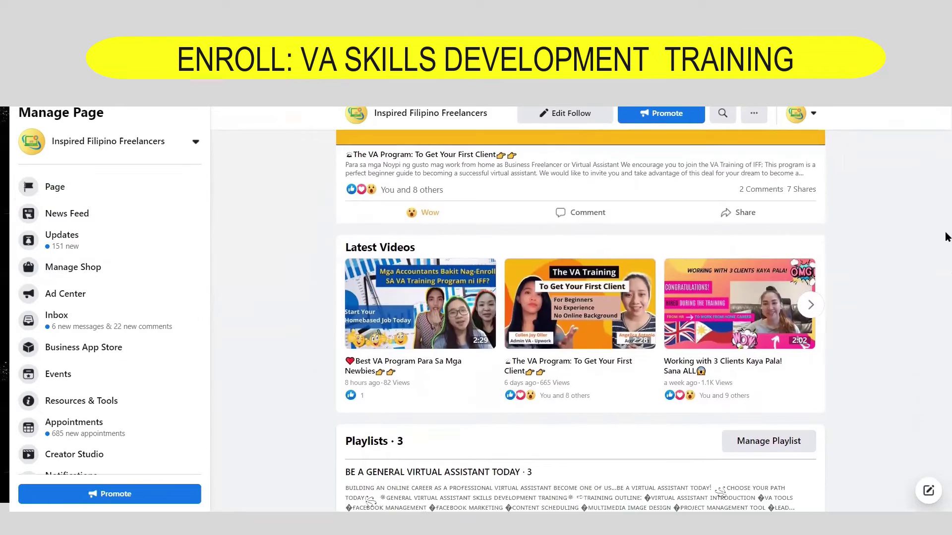
left_click_drag(946, 237, 947, 449)
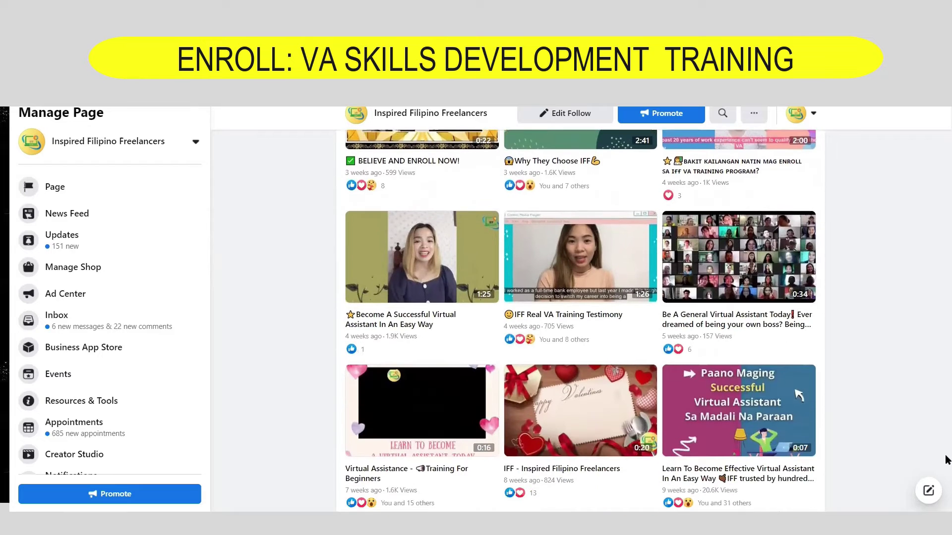
scroll(797, 394, "down", 5)
scroll(798, 394, "down", 5)
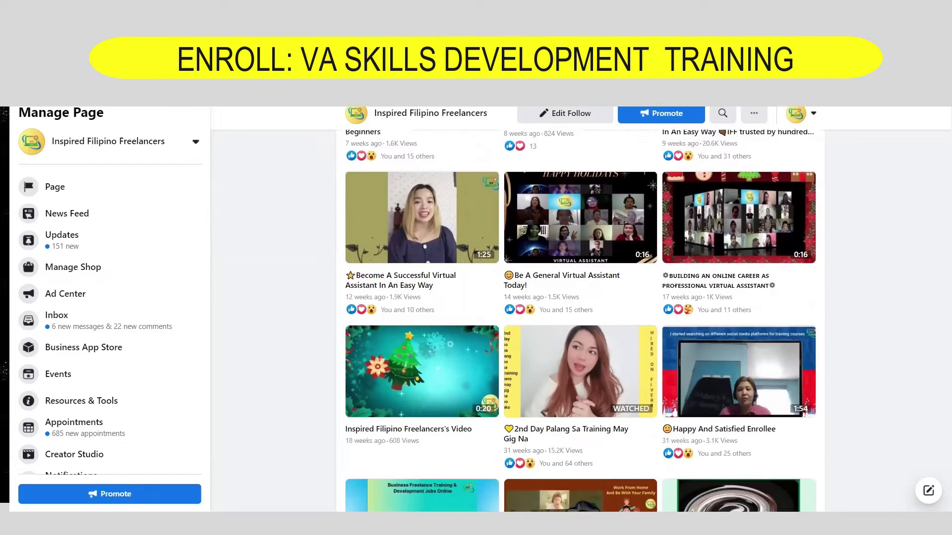
scroll(580, 335, "down", 1)
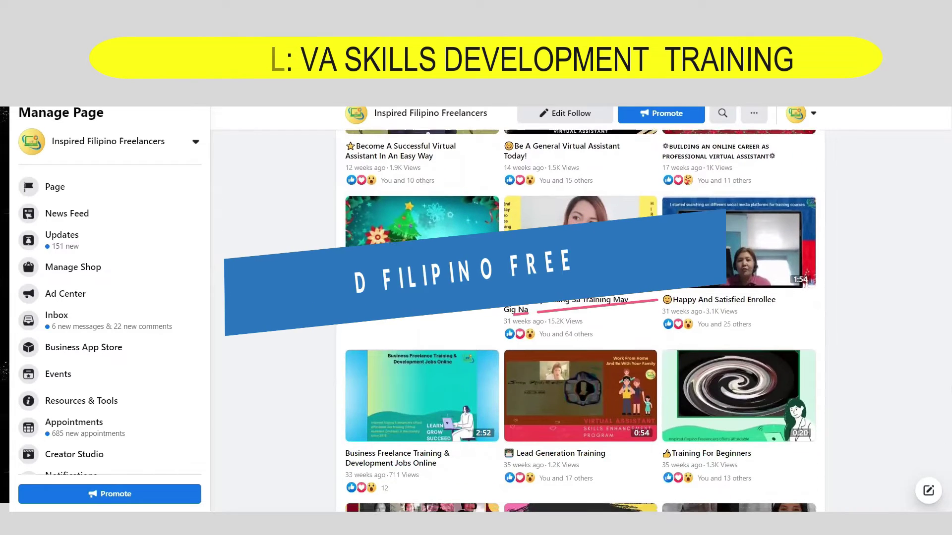
scroll(581, 335, "down", 1)
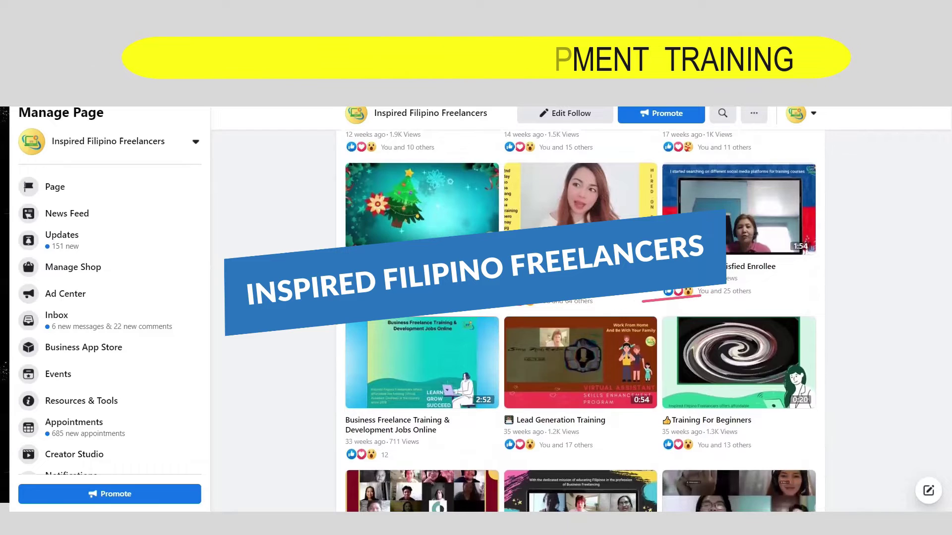
scroll(581, 335, "up", 5)
scroll(580, 335, "up", 5)
scroll(580, 334, "up", 5)
scroll(946, 444, "up", 4)
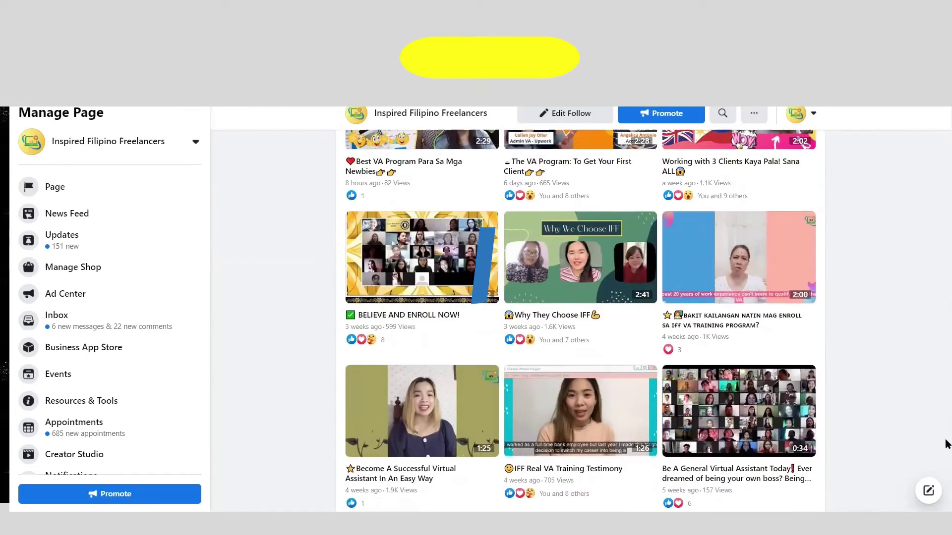
scroll(946, 444, "up", 5)
scroll(945, 372, "up", 5)
scroll(945, 313, "up", 5)
scroll(946, 260, "up", 5)
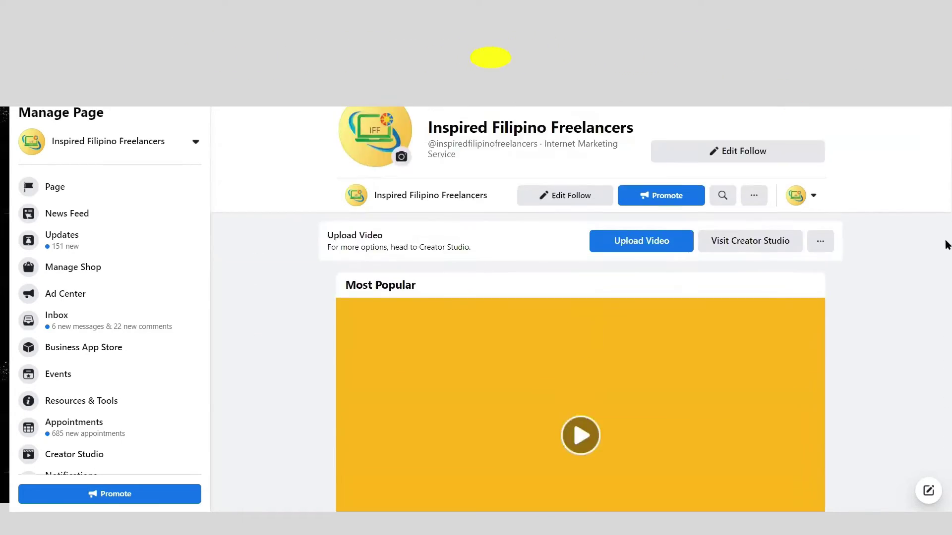
scroll(946, 240, "up", 3)
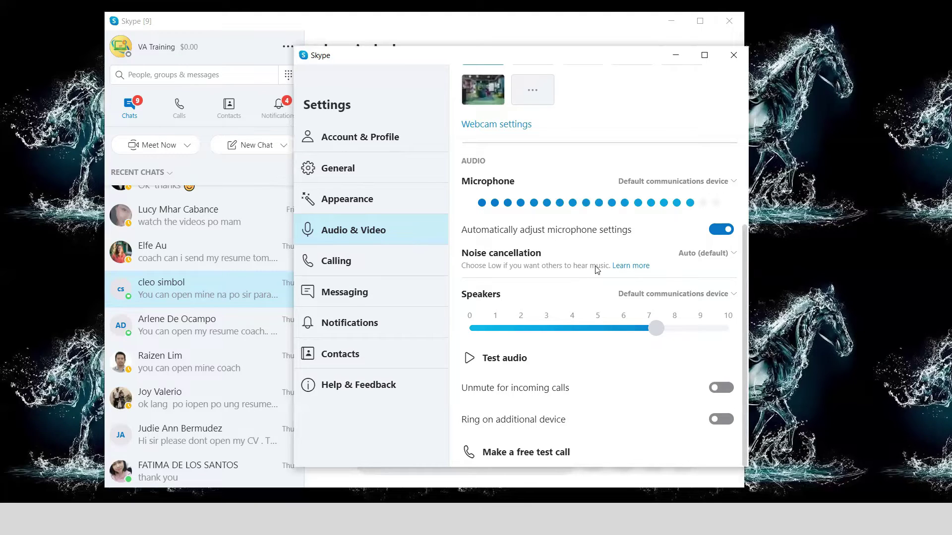
left_click(734, 255)
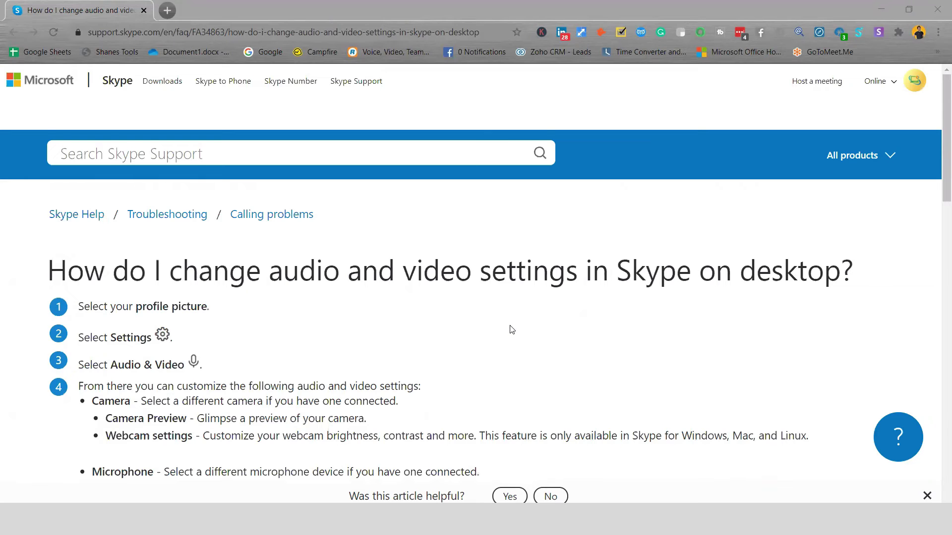
scroll(510, 330, "down", 3)
scroll(510, 330, "down", 3)
scroll(520, 335, "down", 1)
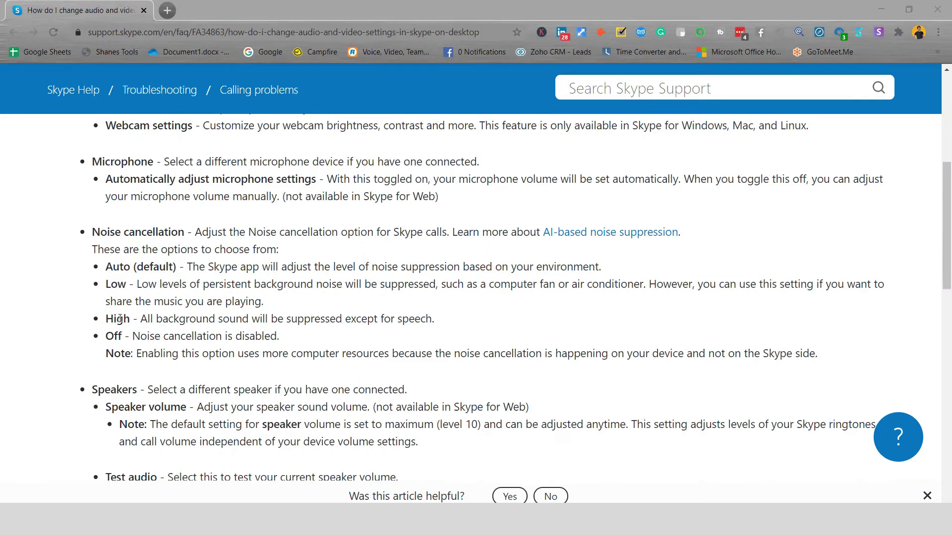
Highlight the support article's description of the High noise cancellation option.
left_click_drag(112, 318, 430, 321)
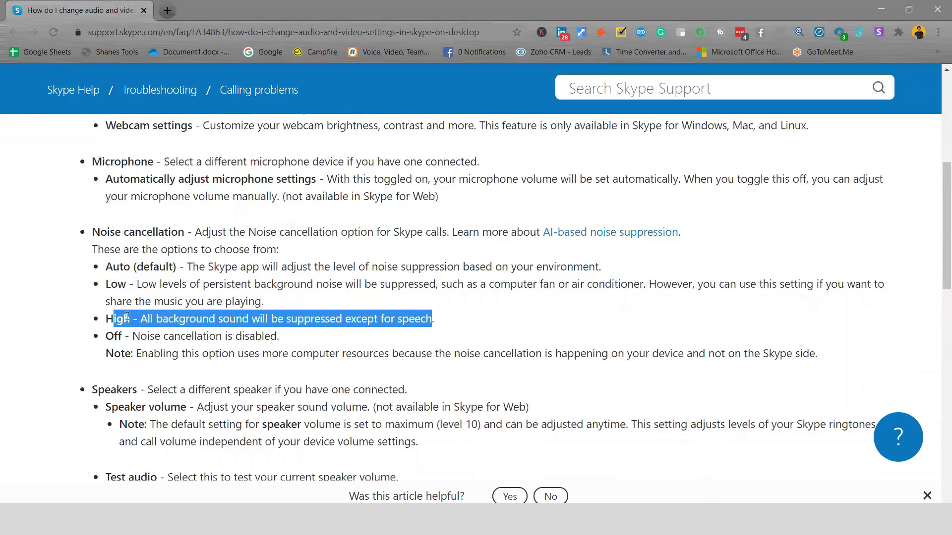
Back in Skype's Audio & Video settings, change noise cancellation from Auto to High.
left_click(880, 9)
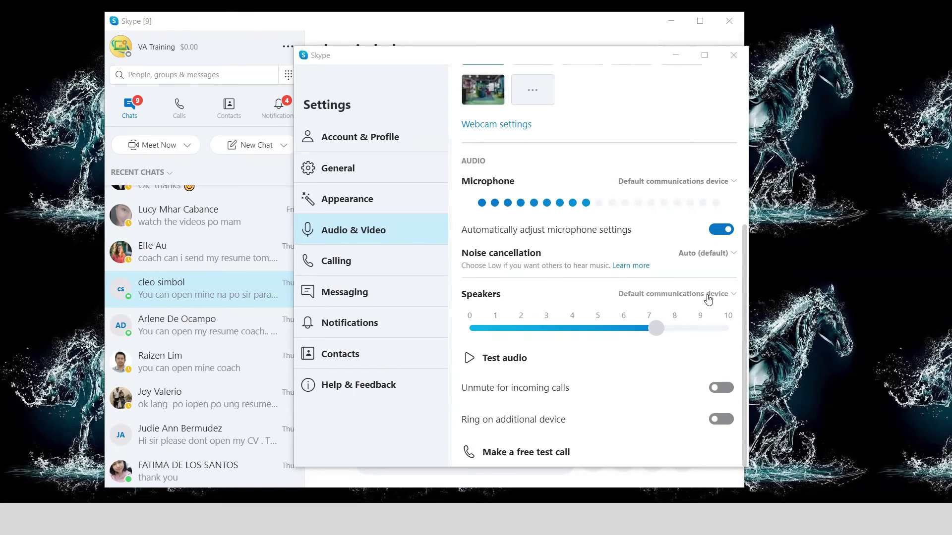
left_click(732, 256)
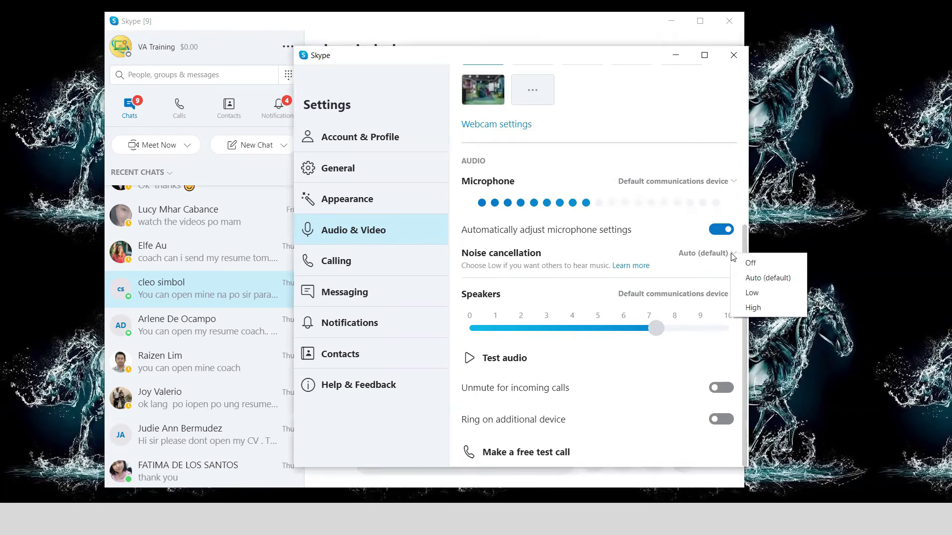
left_click(751, 309)
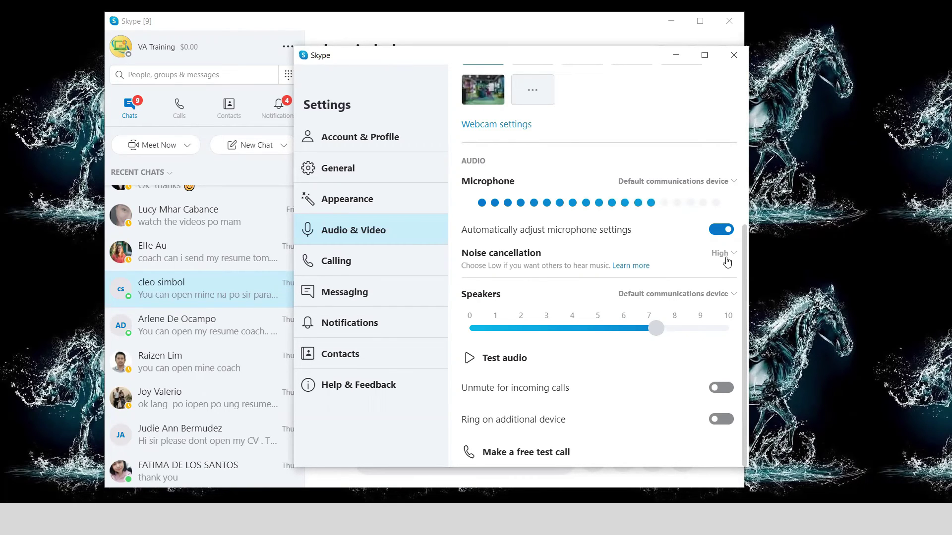